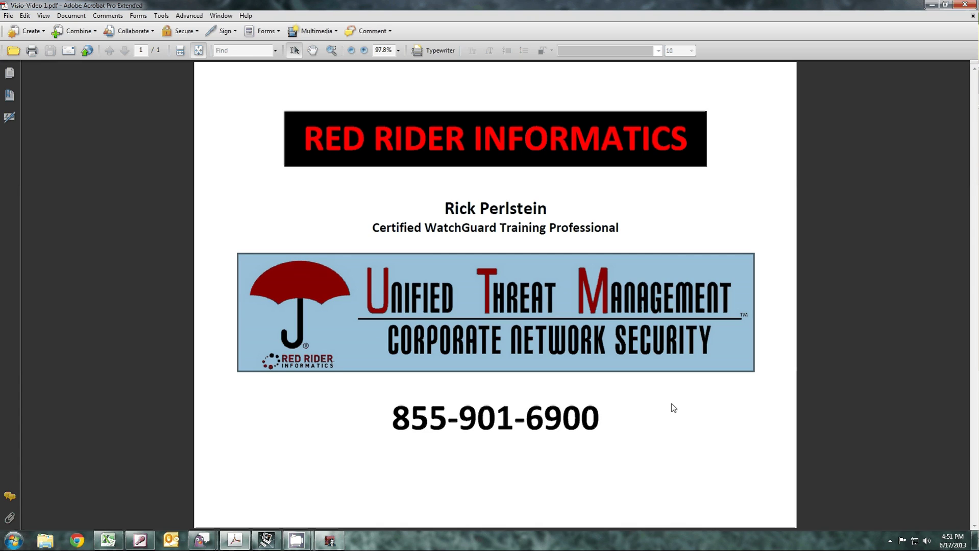
- Bring the Fireware XTM Policy Manager window in front of the Acrobat PDF
left_click(330, 540)
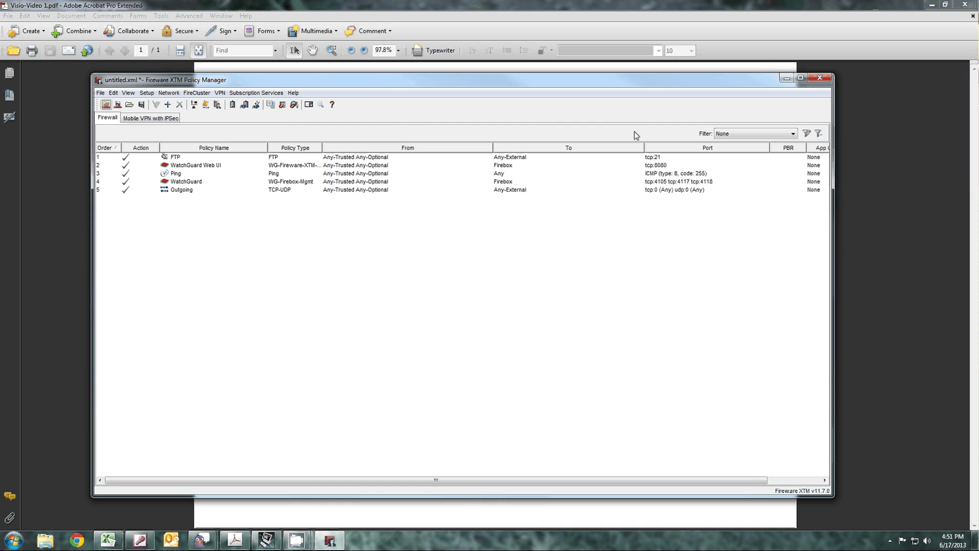
- Reposition Policy Manager and open Network Configuration with the Trusted interface (10.0.1.1/24) selected
left_click_drag(637, 83, 653, 80)
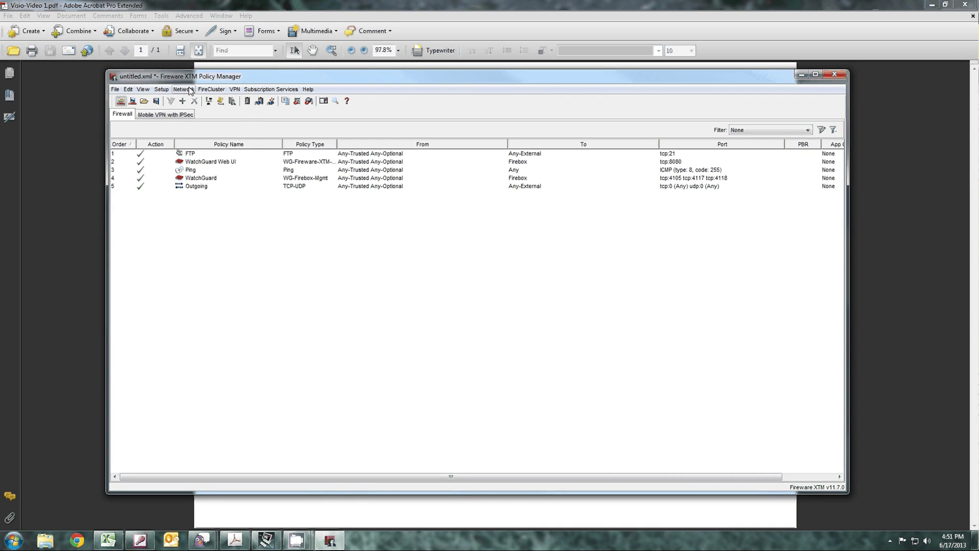
left_click(184, 89)
left_click(199, 101)
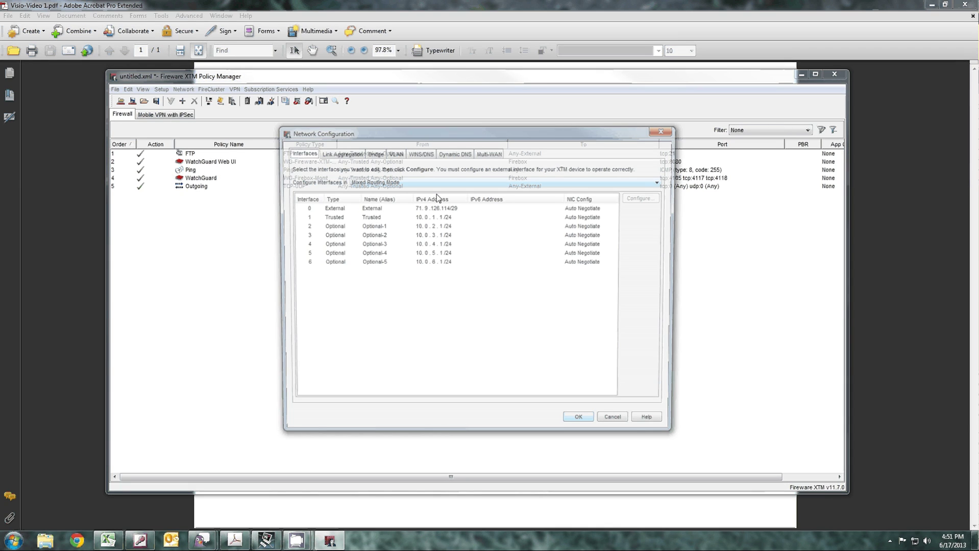
left_click(442, 217)
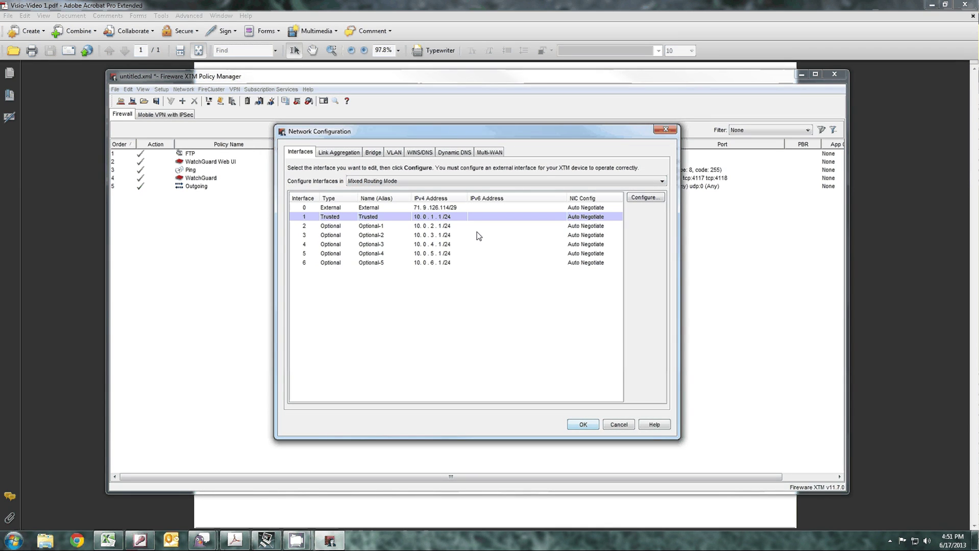
- Activate Mobile VPN with SSL, keeping 71.9.126.114 as the primary Firebox address
left_click(582, 424)
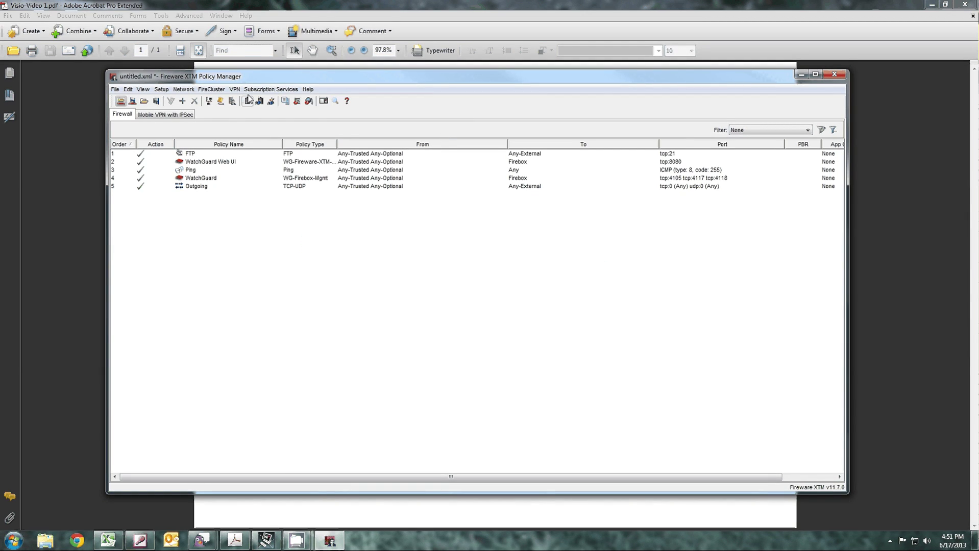
left_click(235, 89)
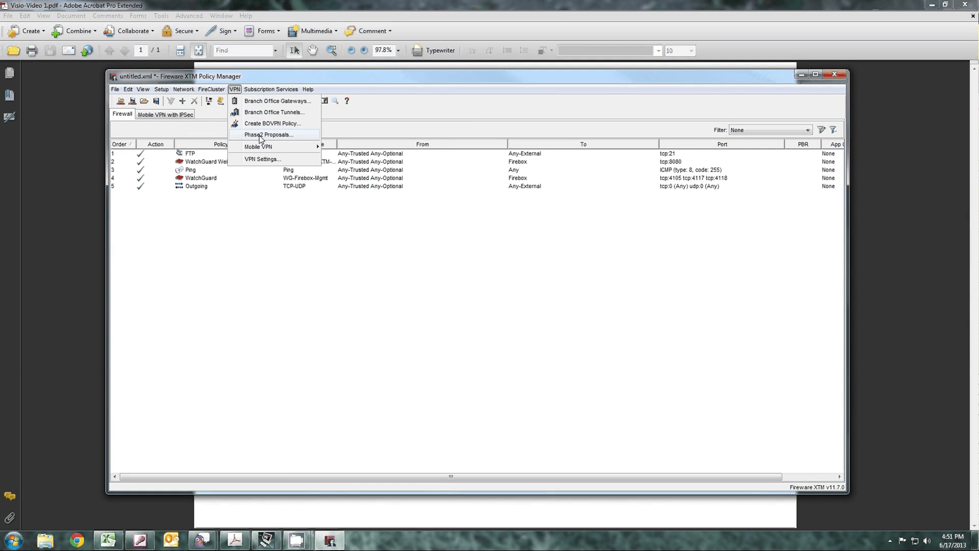
mouse_move(275, 147)
left_click(339, 171)
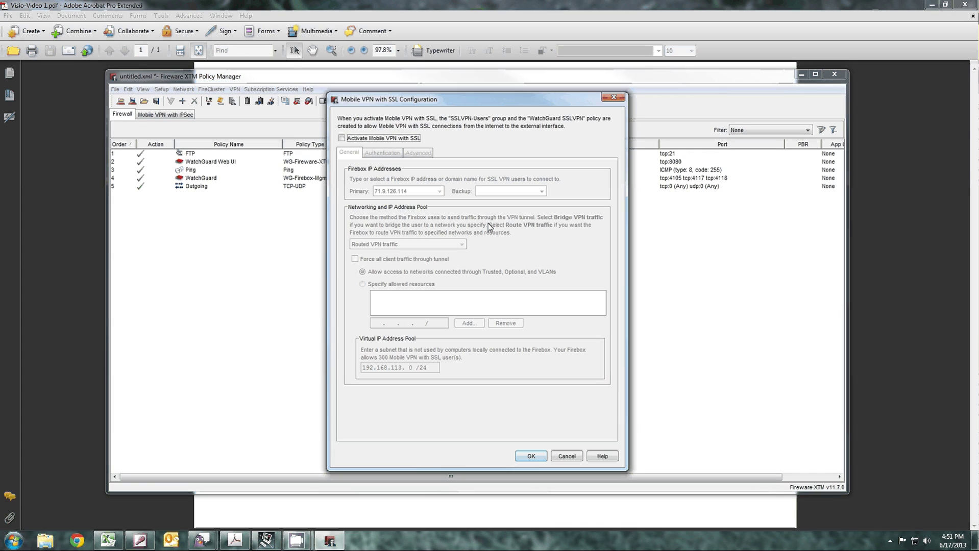
left_click(341, 138)
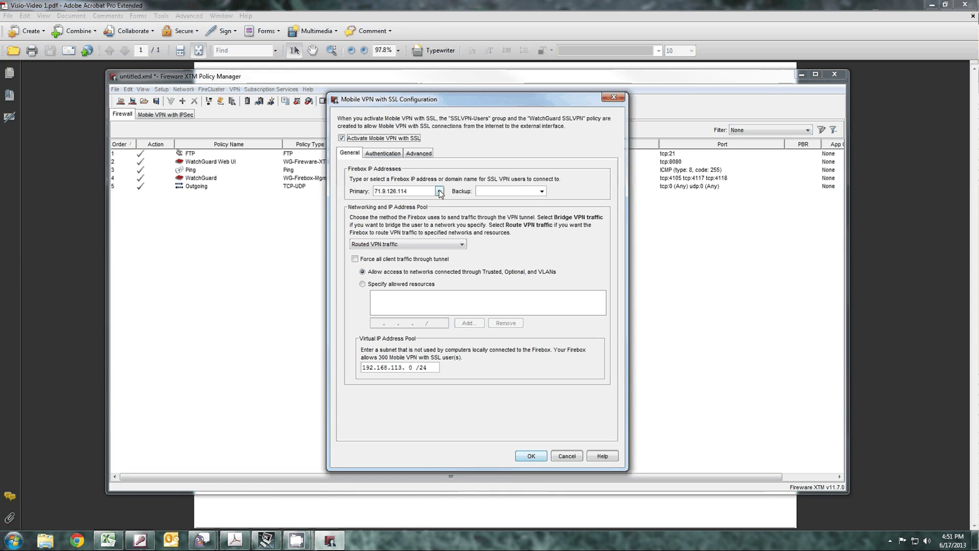
left_click(439, 191)
left_click(439, 191)
left_click_drag(513, 103, 514, 96)
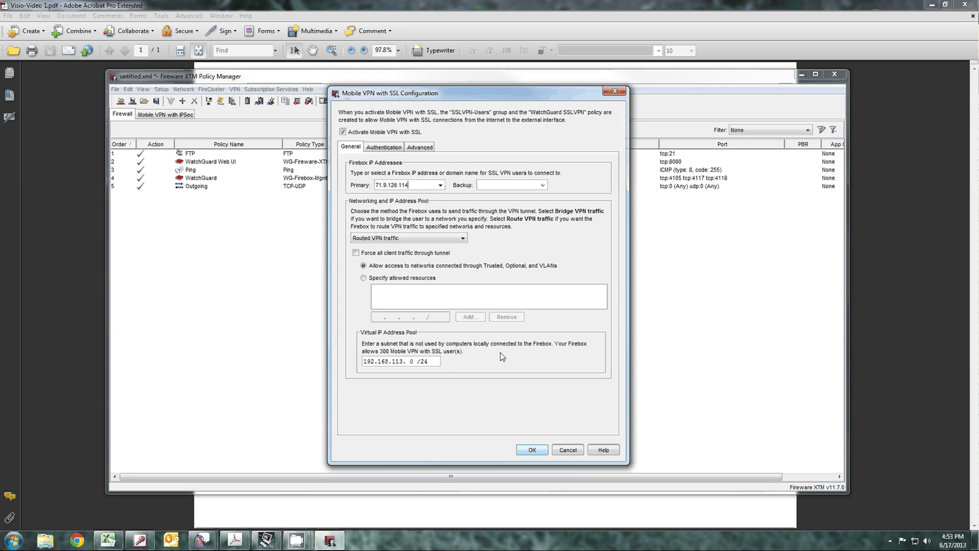
- Review SSL VPN authentication: Firebox-DB (Default) server with the SSLVPN-Users group
left_click(383, 147)
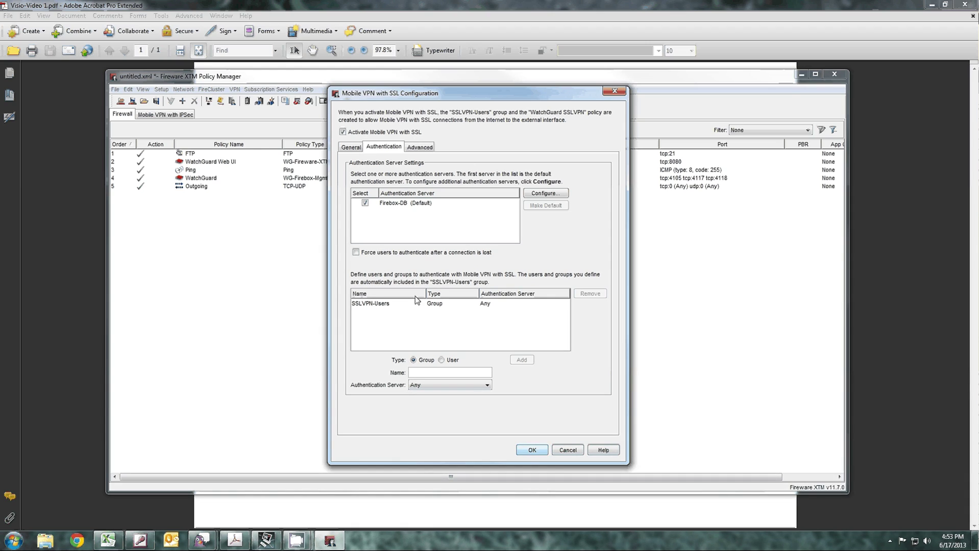
- Save the SSL VPN settings, then add a Firebox user with name and passphrase in SSLVPN-Users
left_click(532, 450)
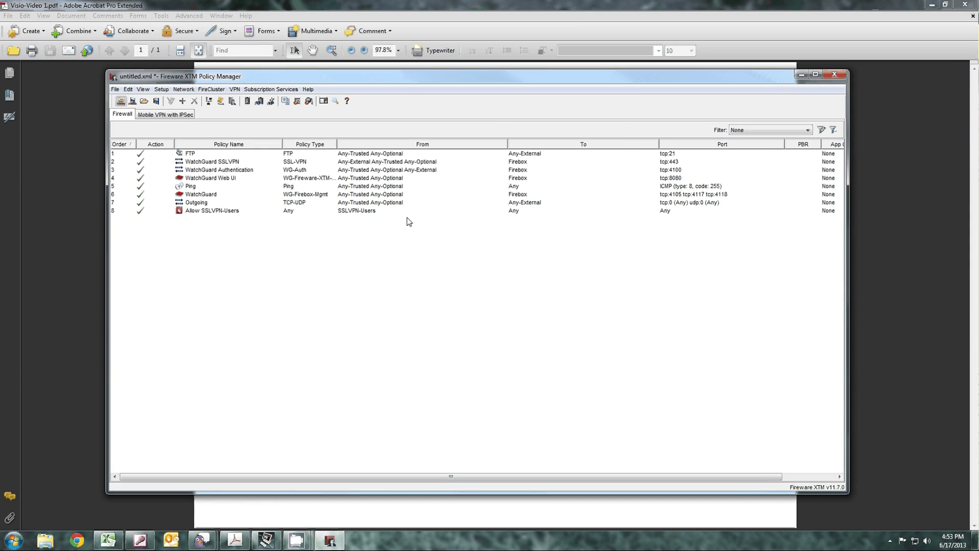
left_click(250, 211)
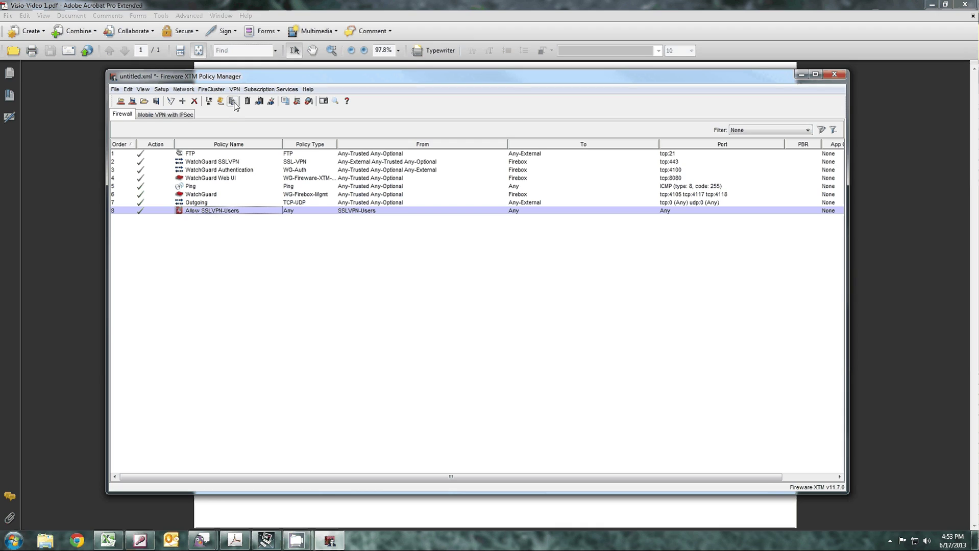
left_click(234, 104)
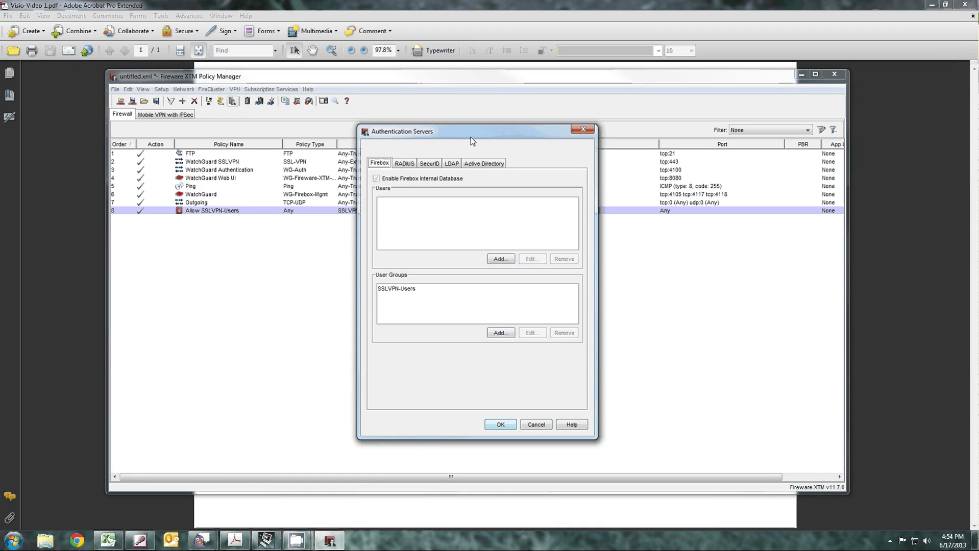
left_click(501, 260)
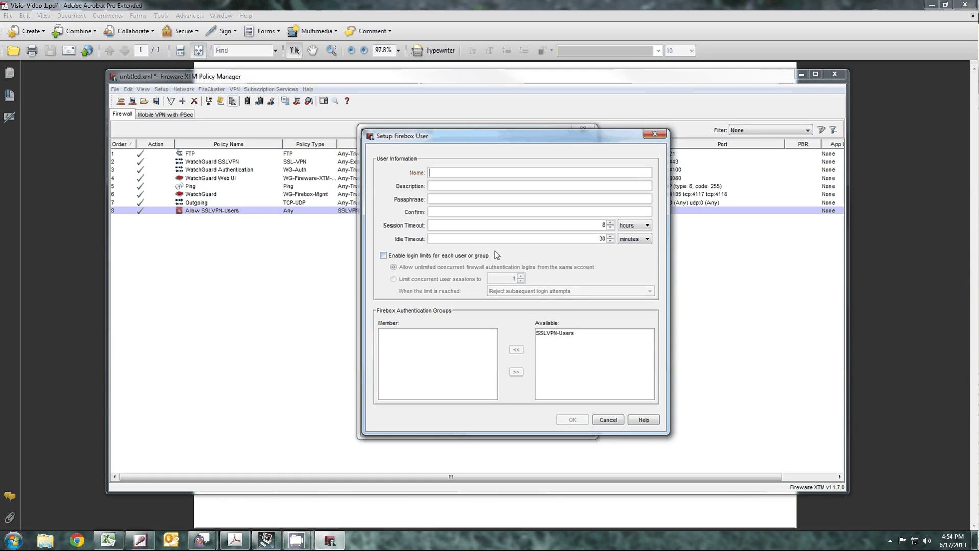
type("video****************")
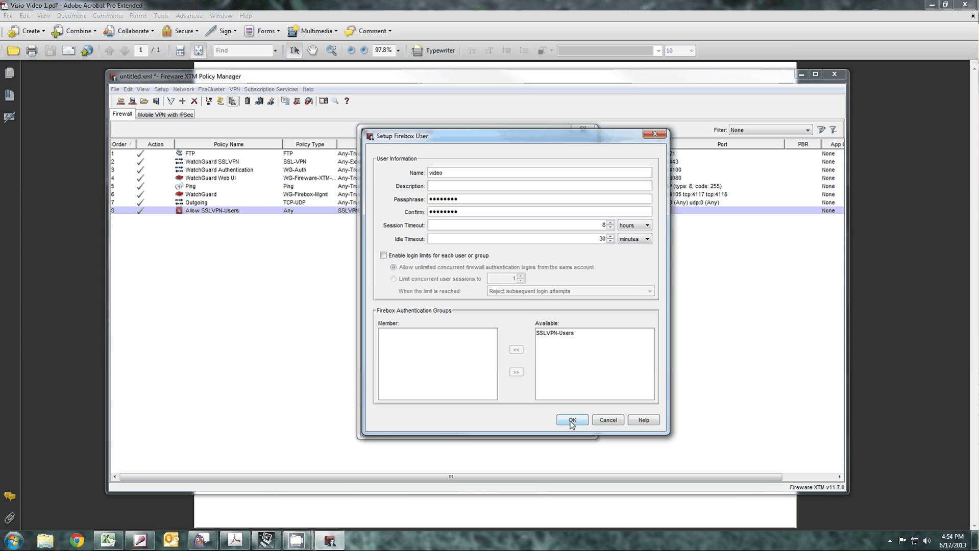
left_click_drag(553, 339, 424, 329)
left_click(569, 420)
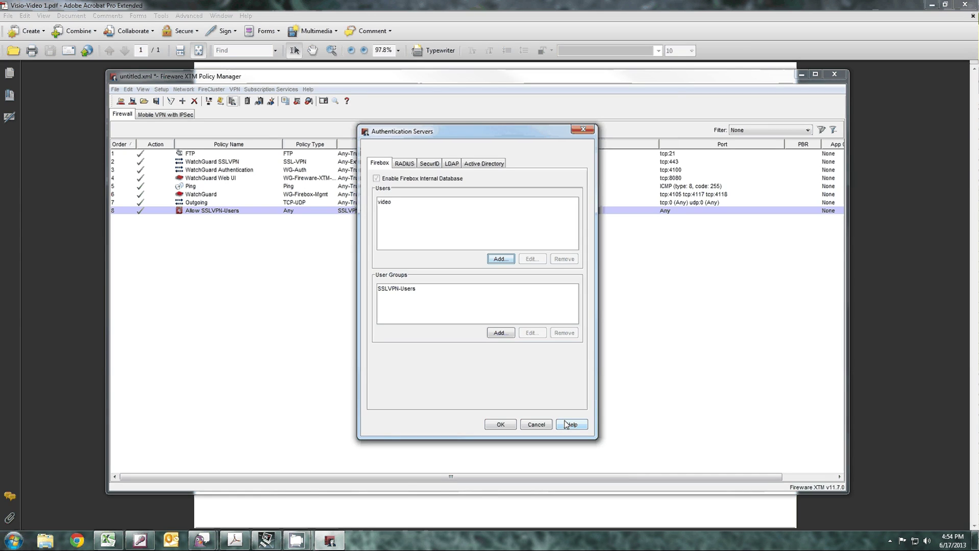
left_click(506, 424)
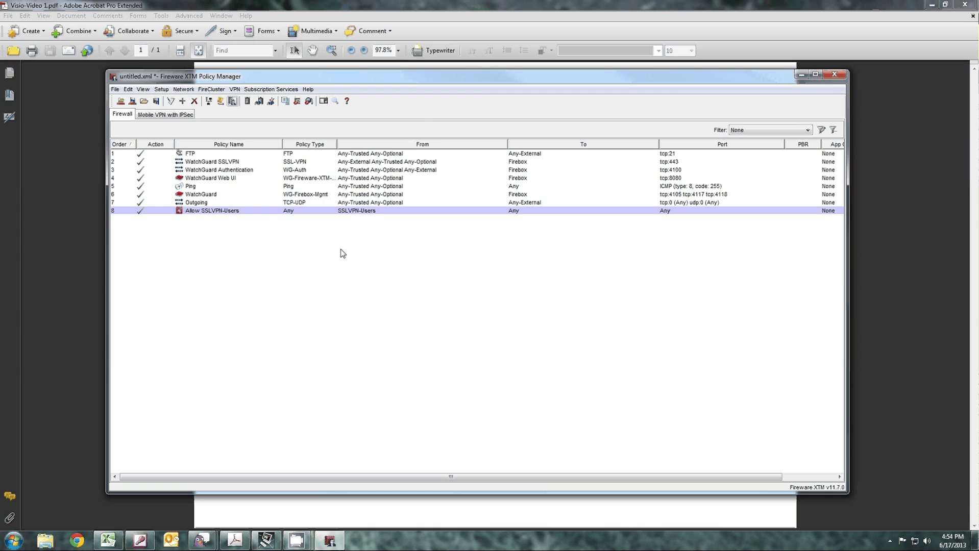
left_click(801, 74)
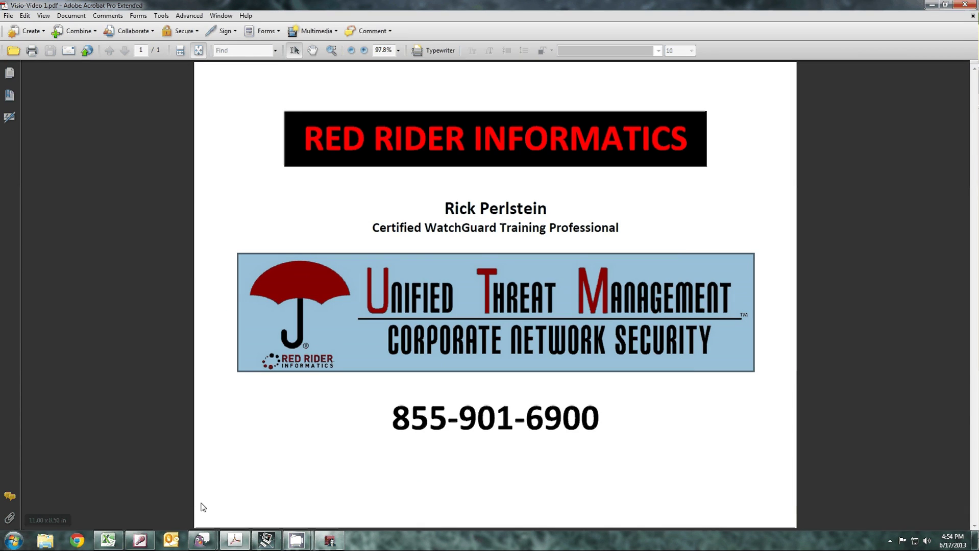
left_click(77, 540)
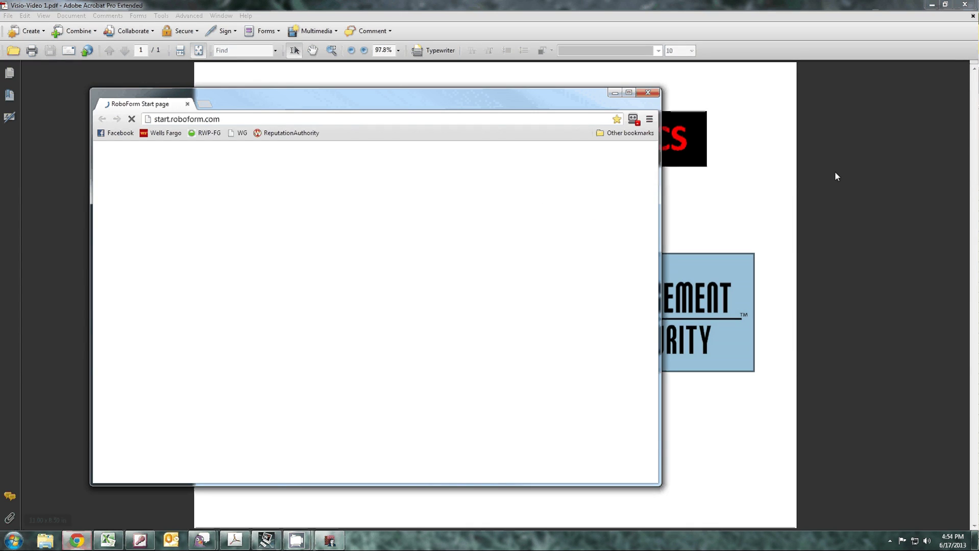
left_click(244, 120)
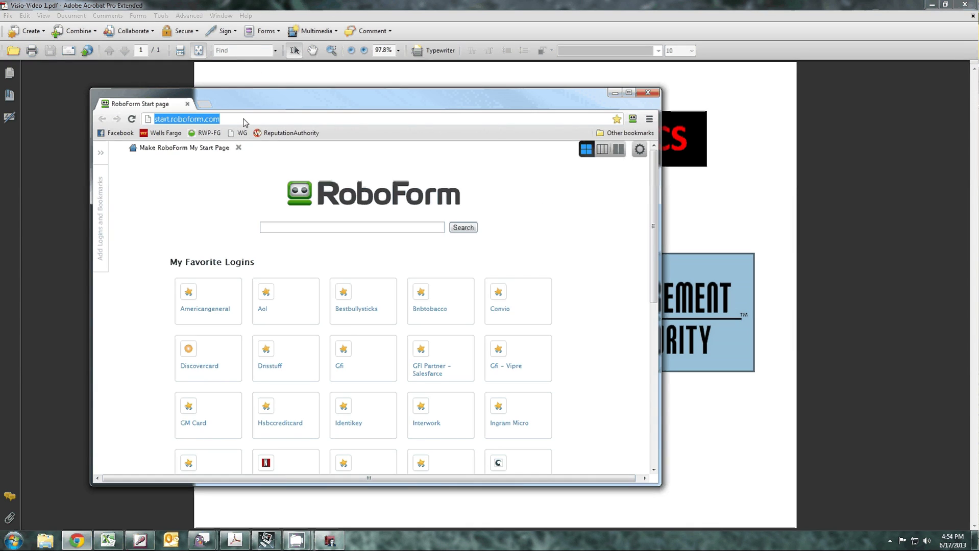
type("https:")
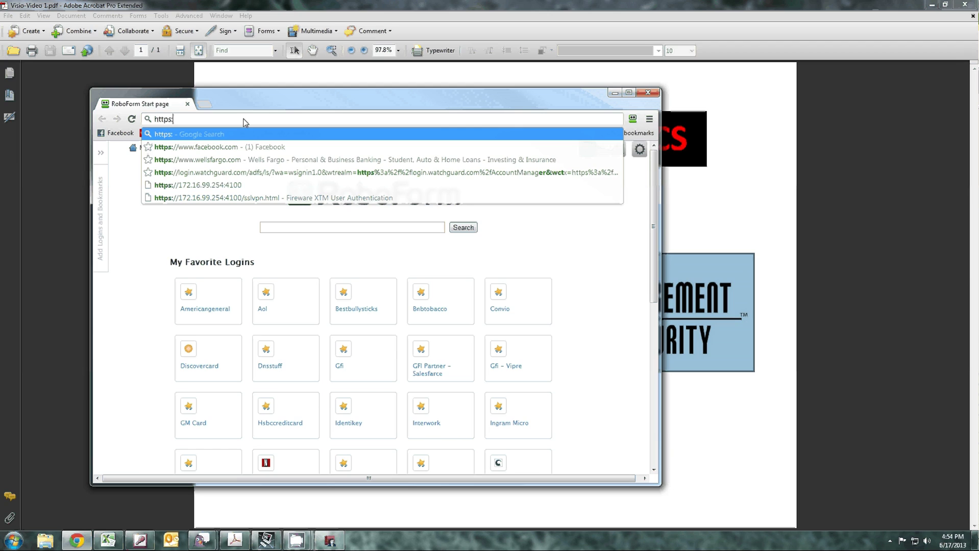
type("//")
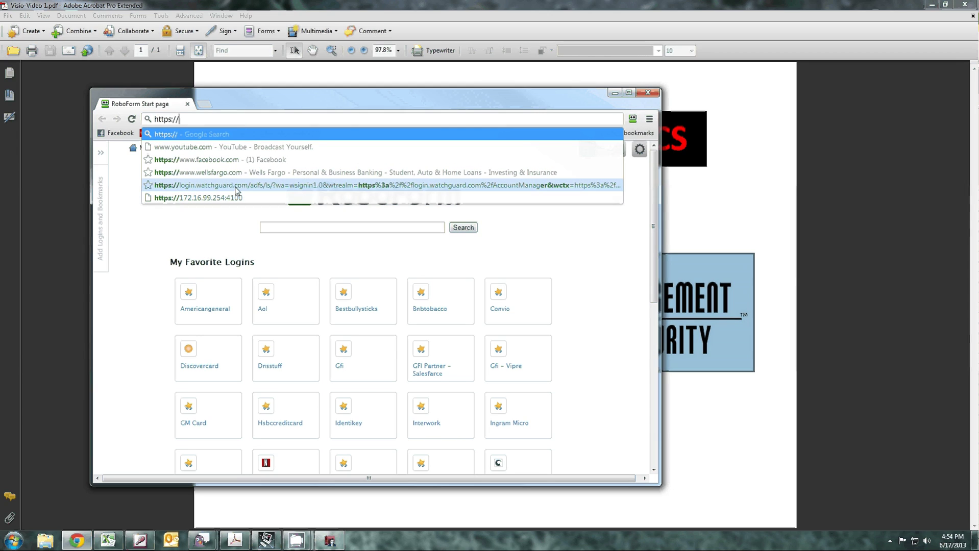
left_click(238, 198)
left_click(252, 122)
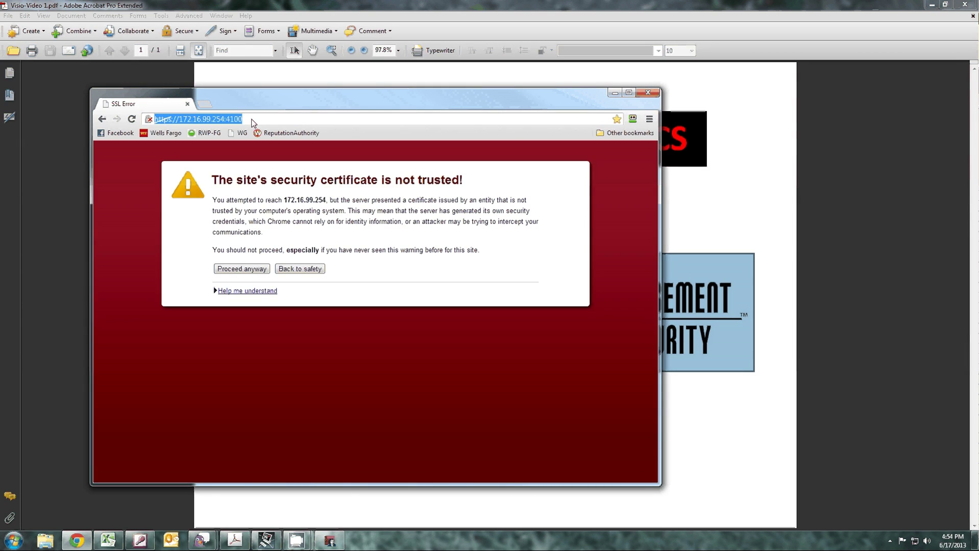
left_click(253, 121)
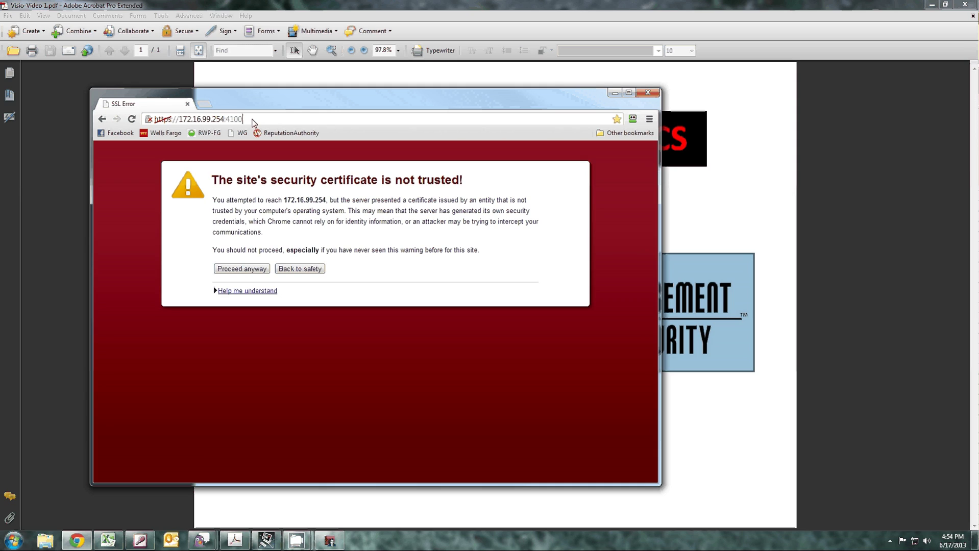
type("/sslvpn.htm")
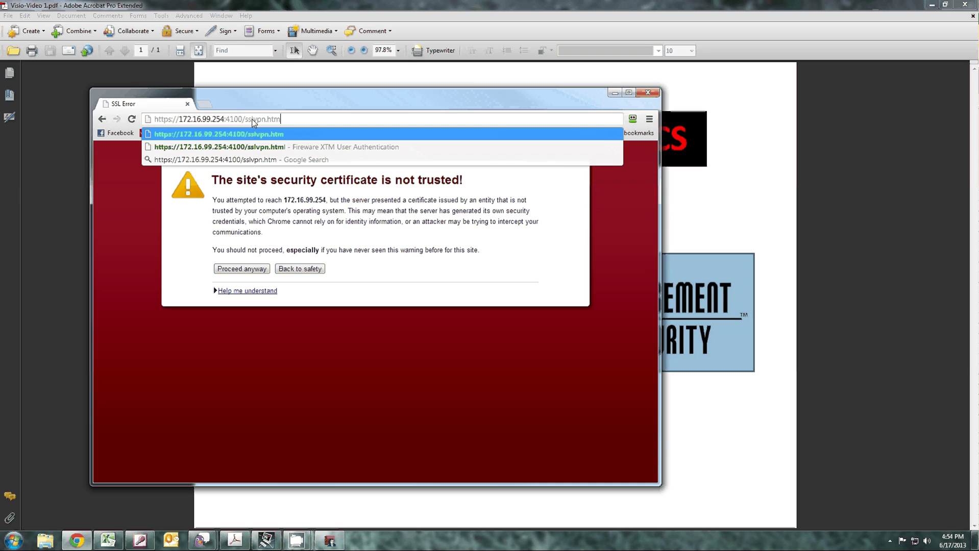
type("l")
key("Return")
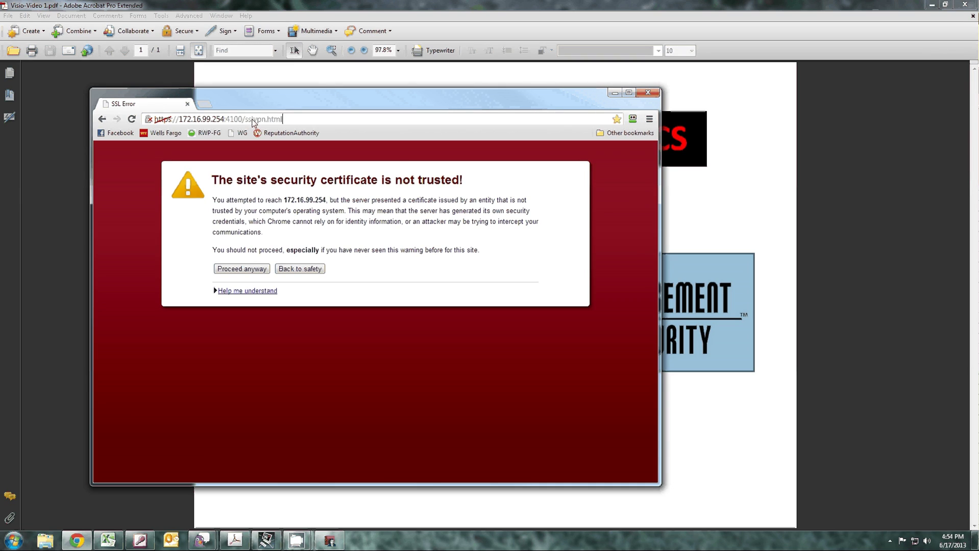
- Sign in to the SSL VPN portal with the user's password, dismiss the save-login prompt, then log out
left_click(265, 269)
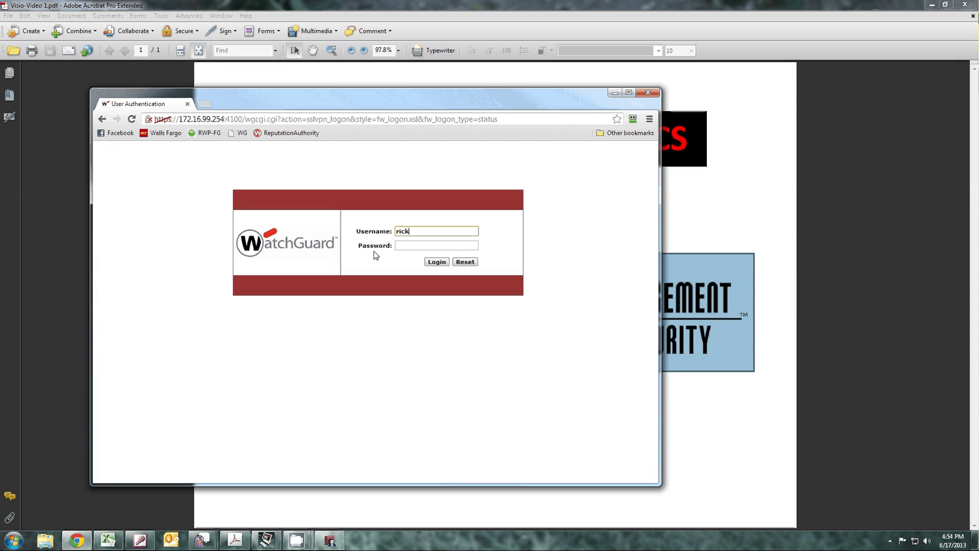
left_click(420, 247)
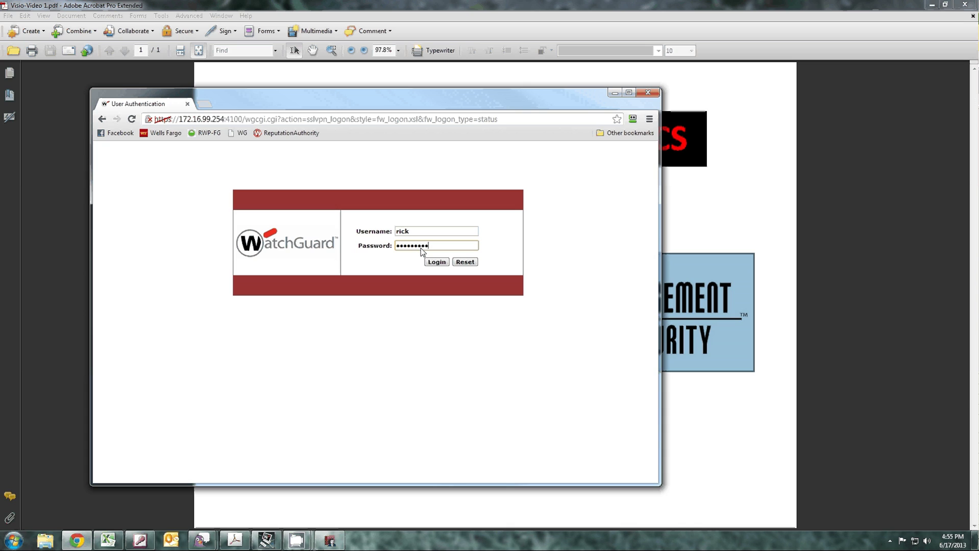
key("Return")
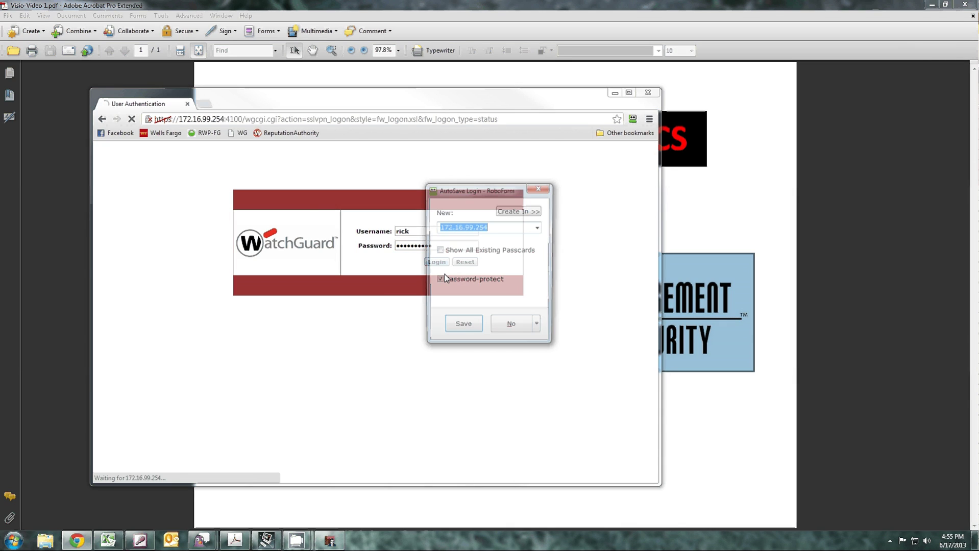
left_click(539, 187)
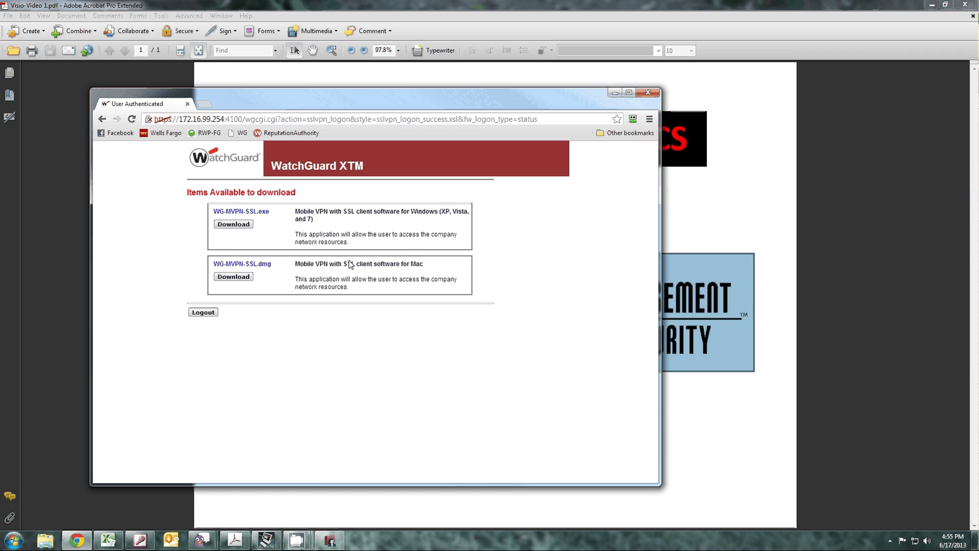
left_click(211, 312)
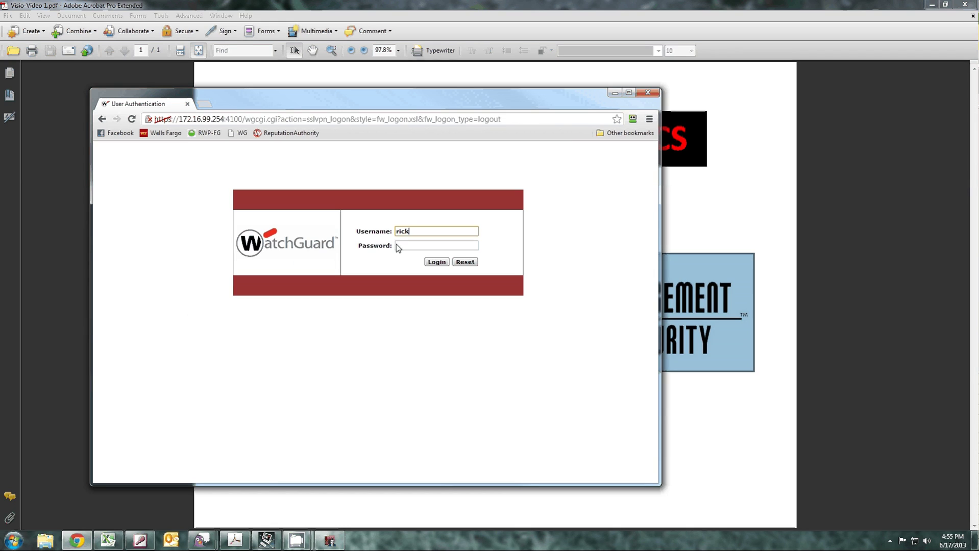
- Close Chrome to return to the Red Rider Informatics title slide in Acrobat
left_click(648, 93)
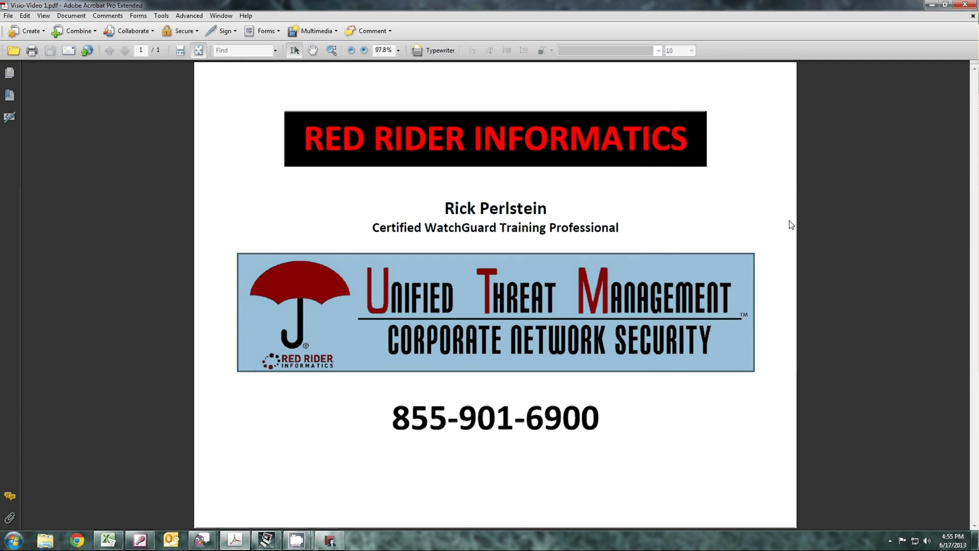